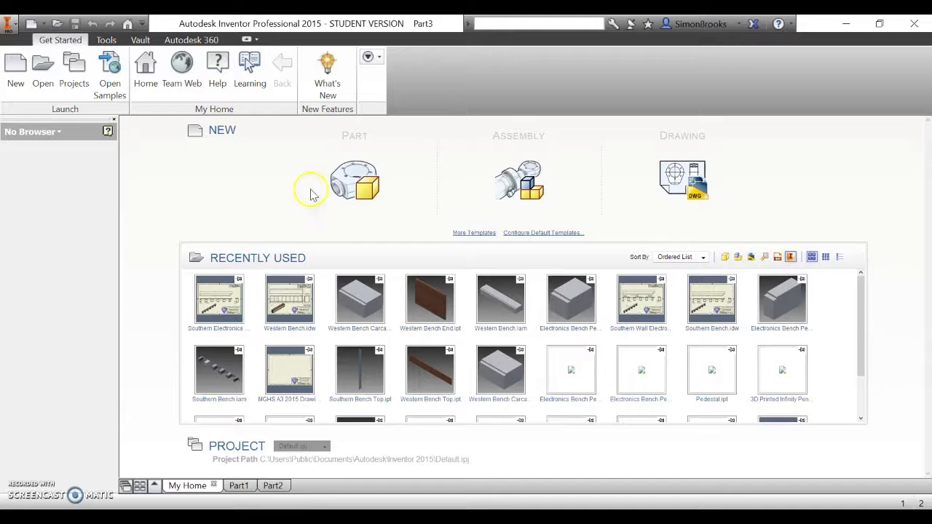
- Create a new part and start a 2D sketch on the horizontal XZ plane
click(350, 184)
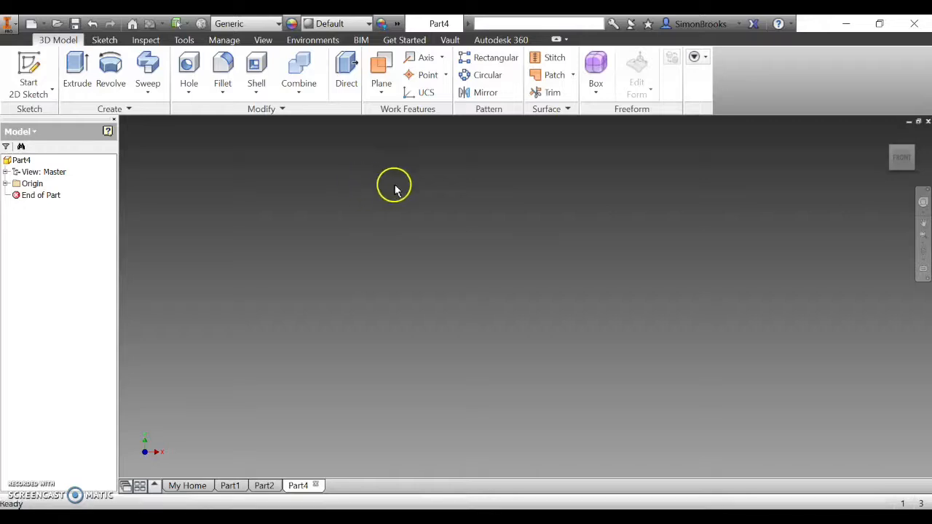
click(44, 75)
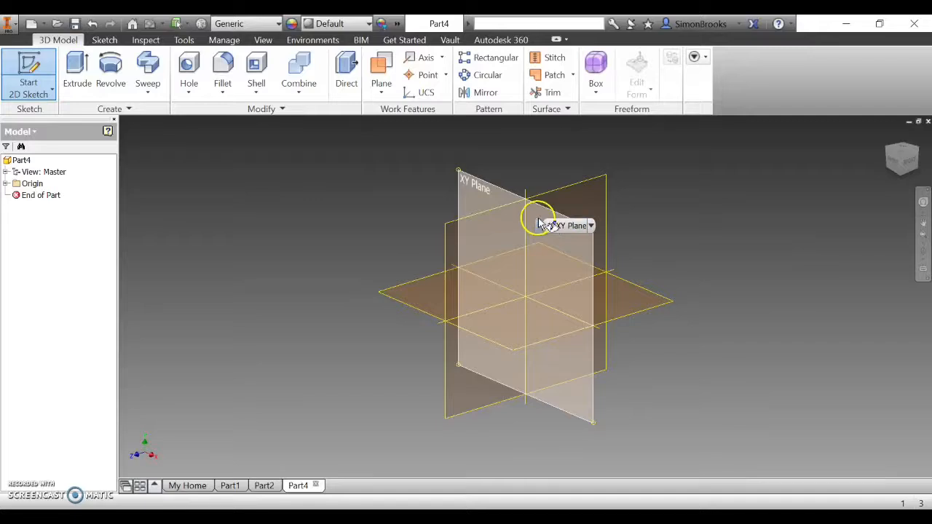
click(514, 327)
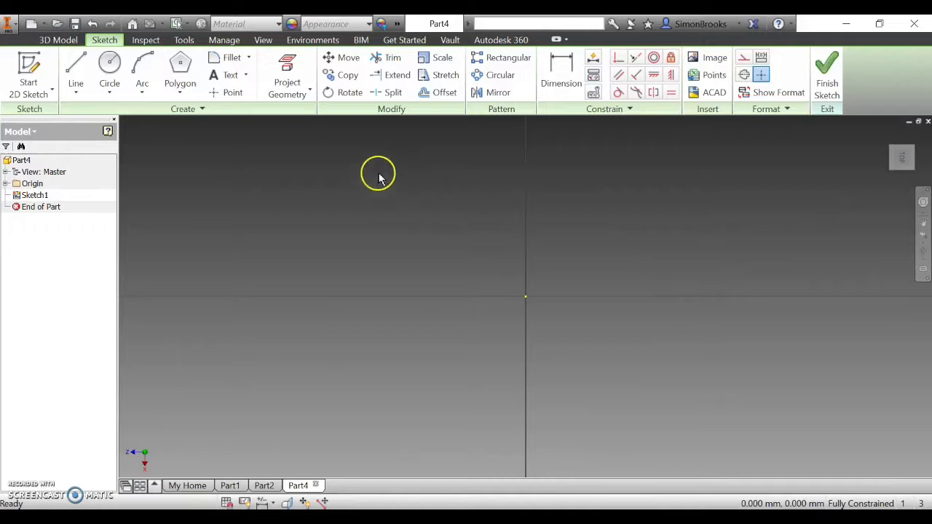
- Draw an inscribed three-sided polygon centred on the origin, with its apex on the vertical axis about 11.6 mm above the centre
click(184, 96)
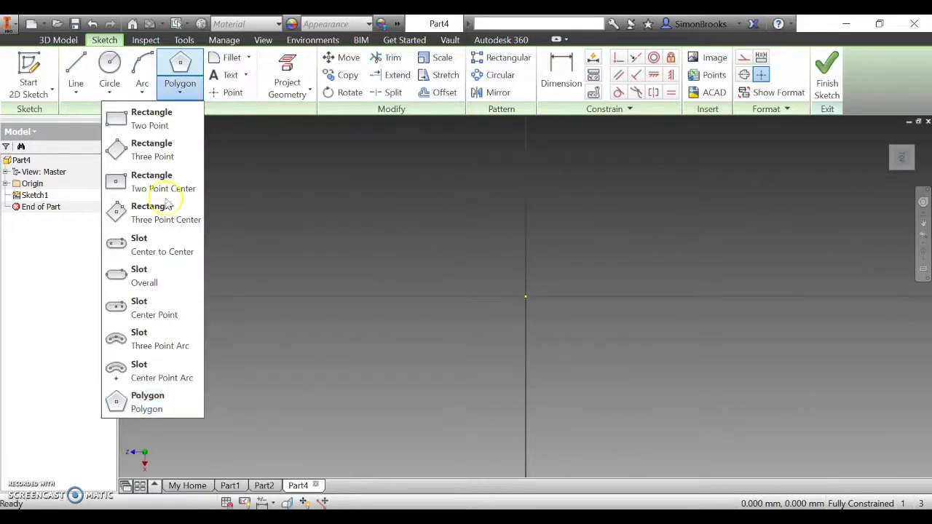
click(147, 407)
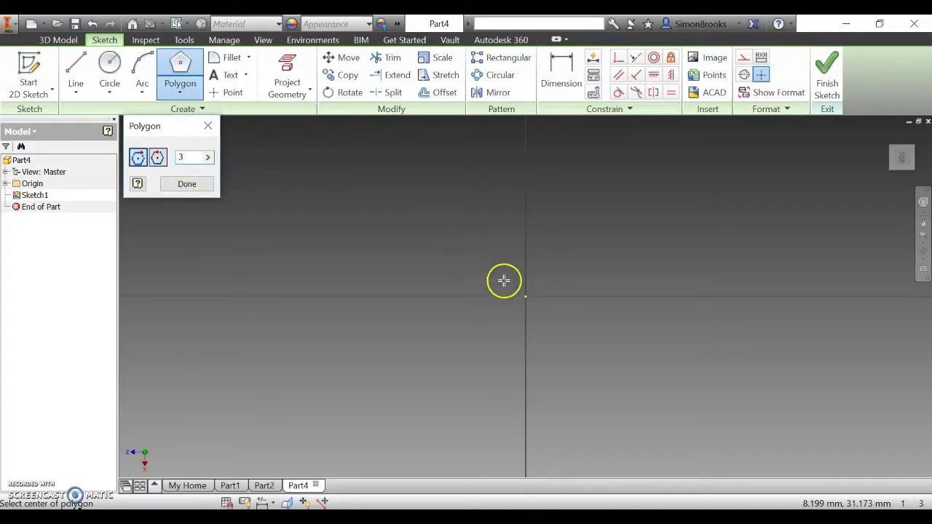
click(526, 296)
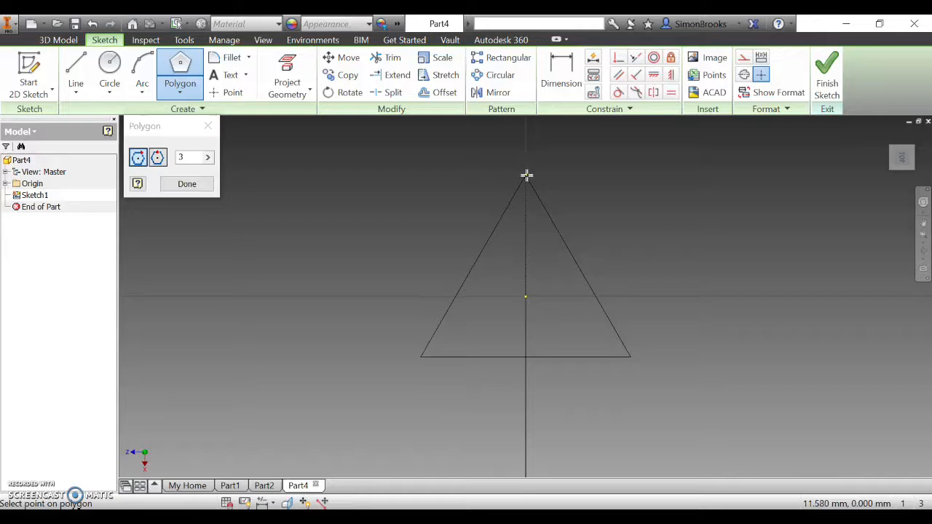
click(526, 174)
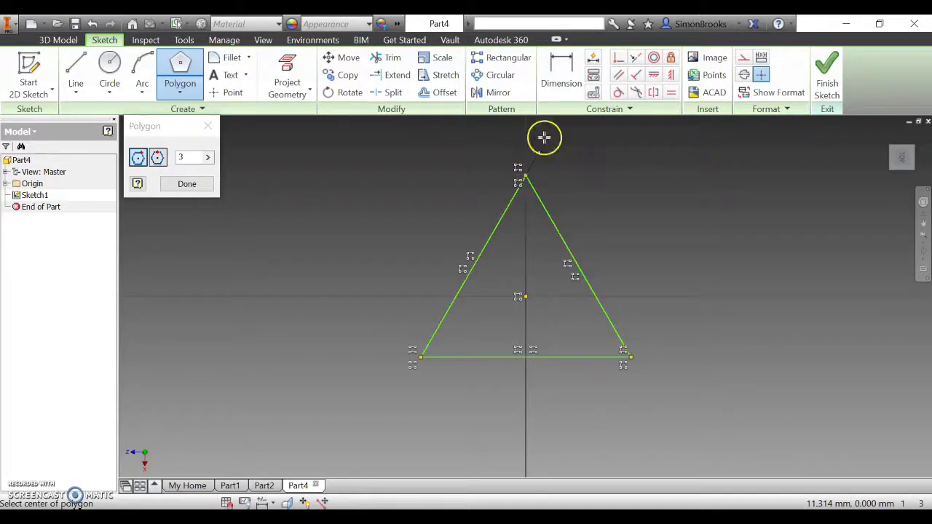
- Dimension the distance from the triangle's apex to the origin as 50 mm and finish the sketch
click(565, 76)
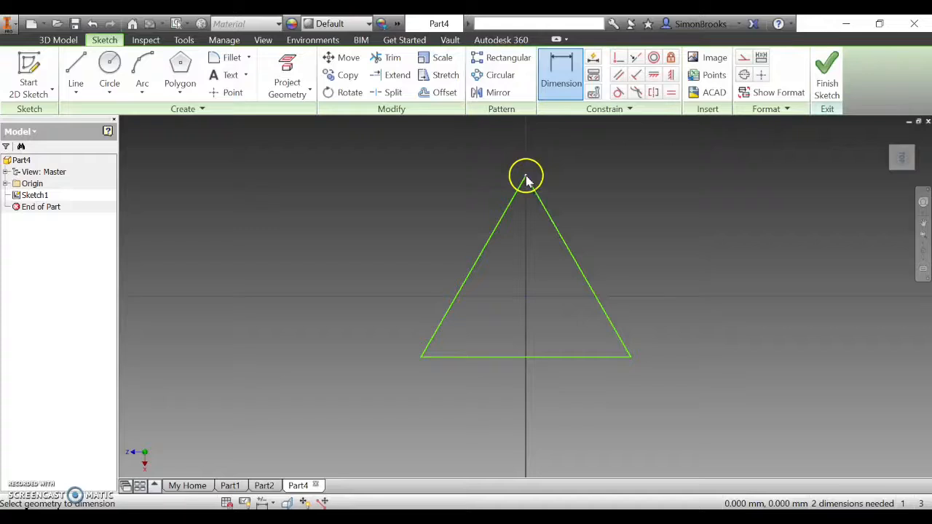
click(526, 178)
click(526, 296)
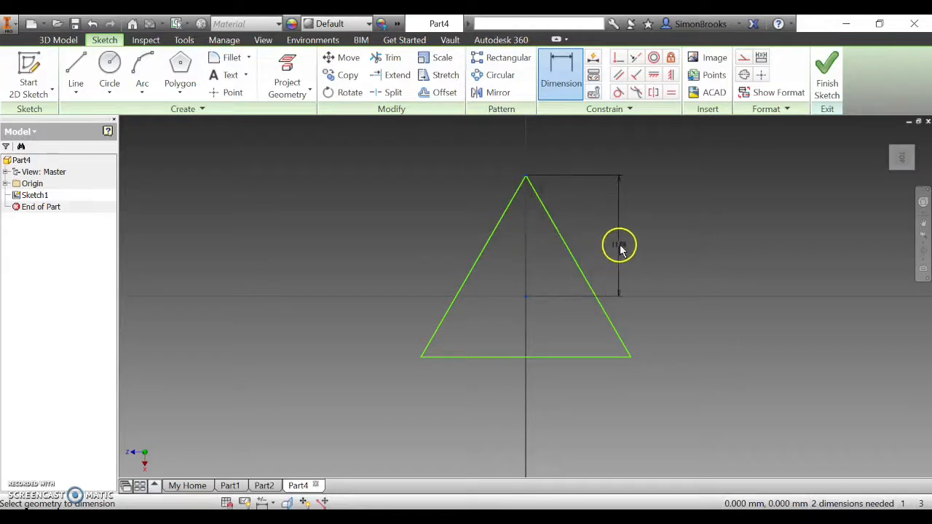
click(623, 240)
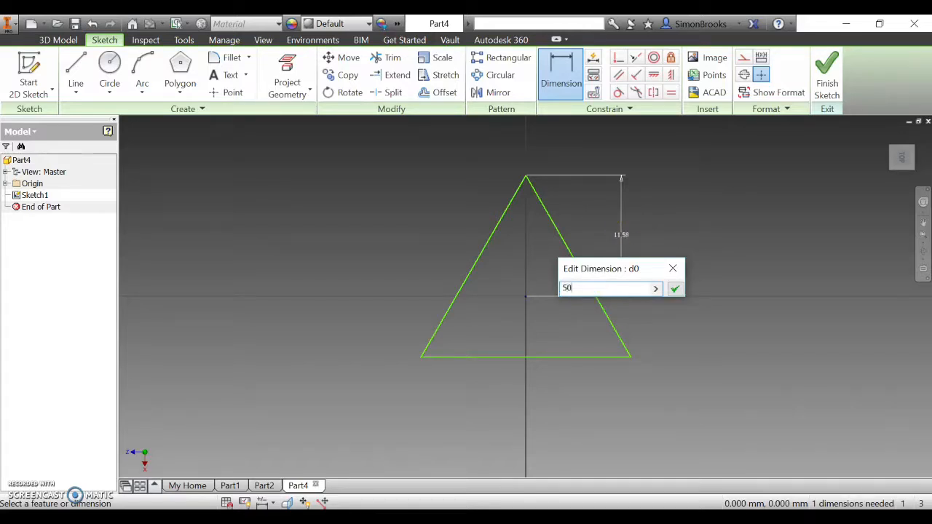
key(Return)
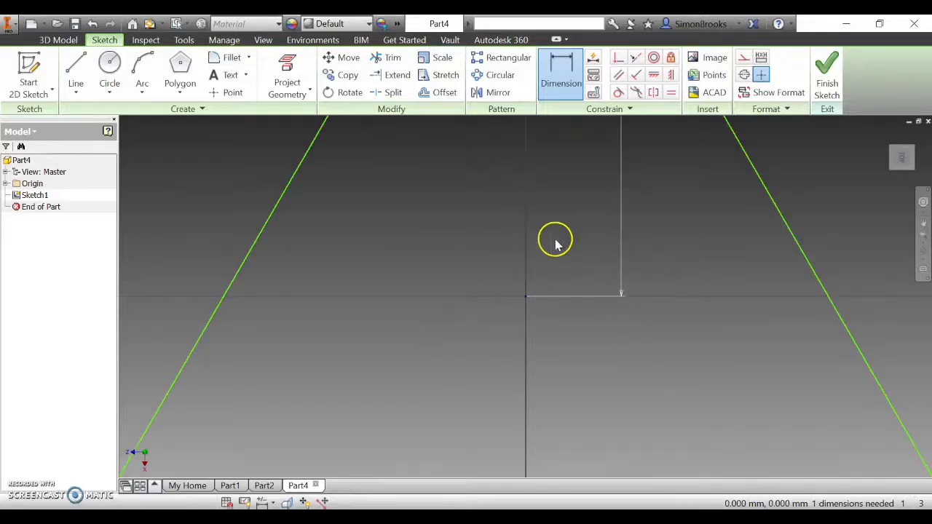
scroll(570, 235, up, 2)
scroll(580, 262, up, 2)
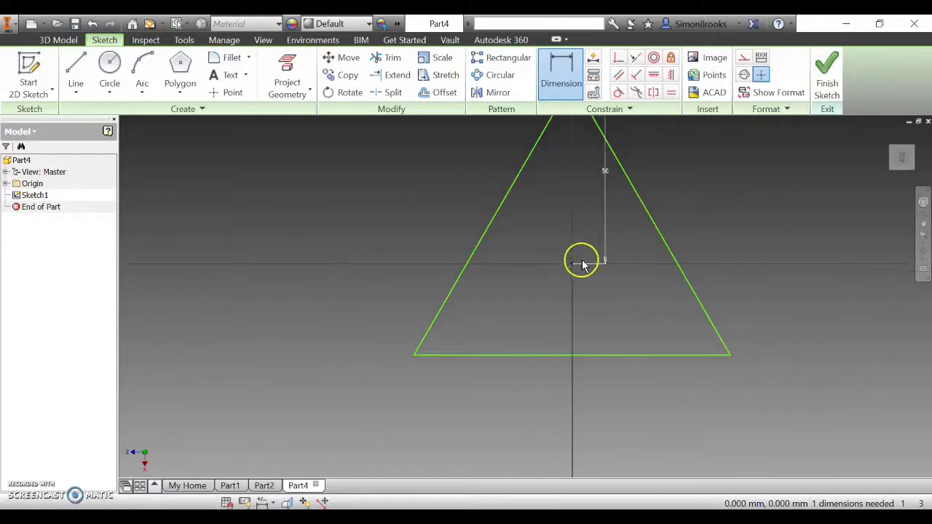
scroll(679, 220, up, 2)
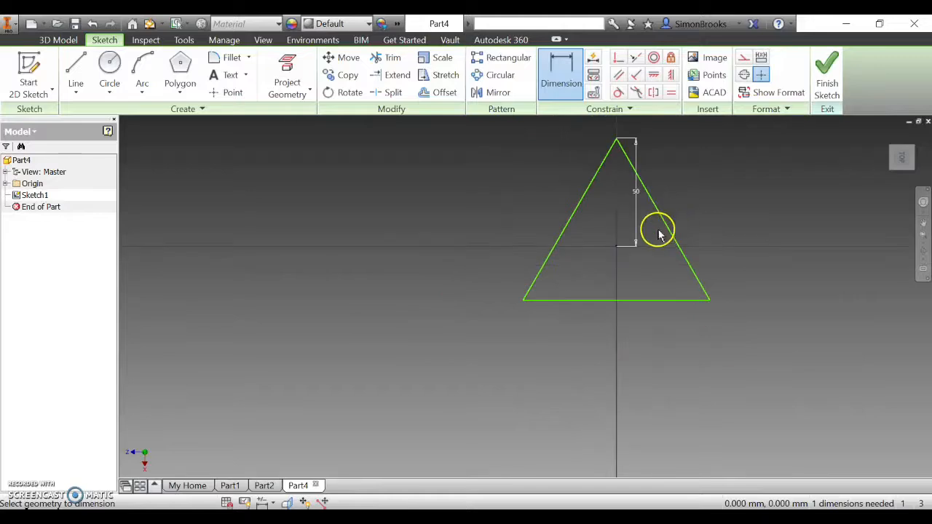
click(828, 82)
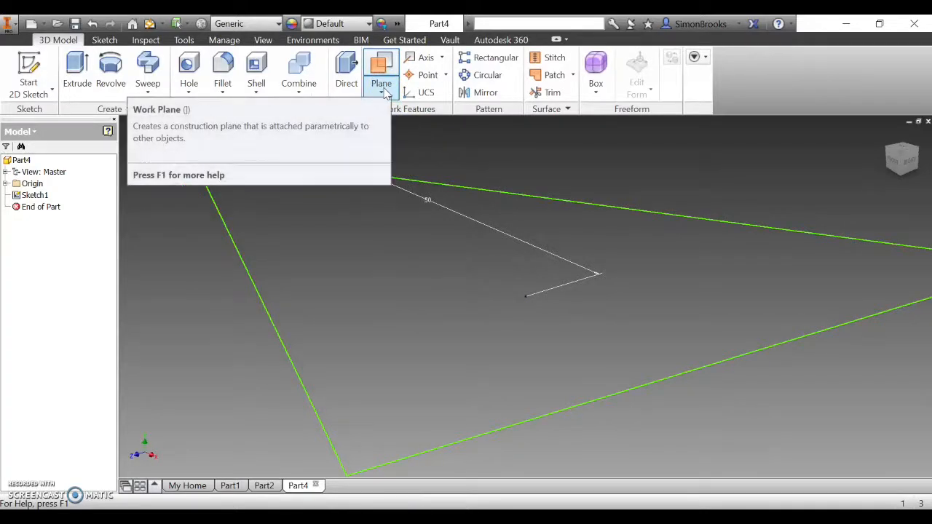
- Create a work plane offset 100 mm upward from the origin's XZ plane
click(386, 101)
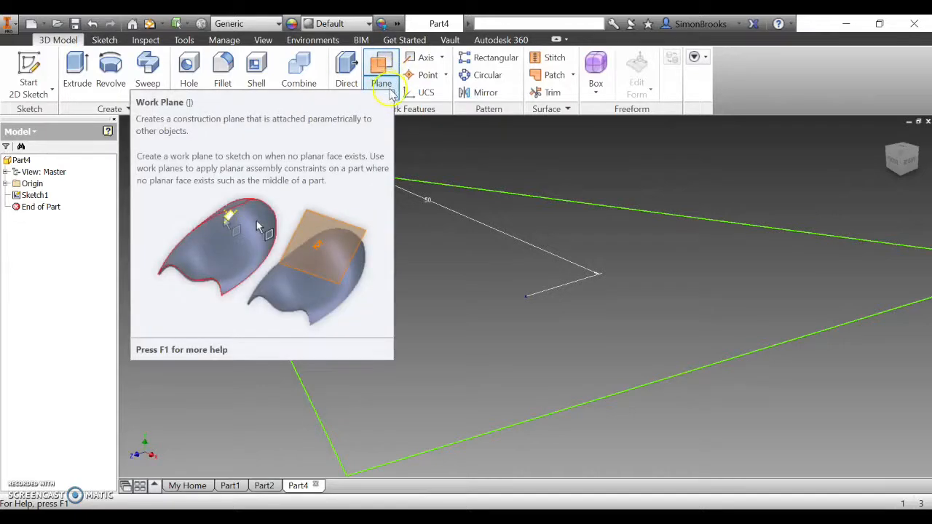
click(393, 88)
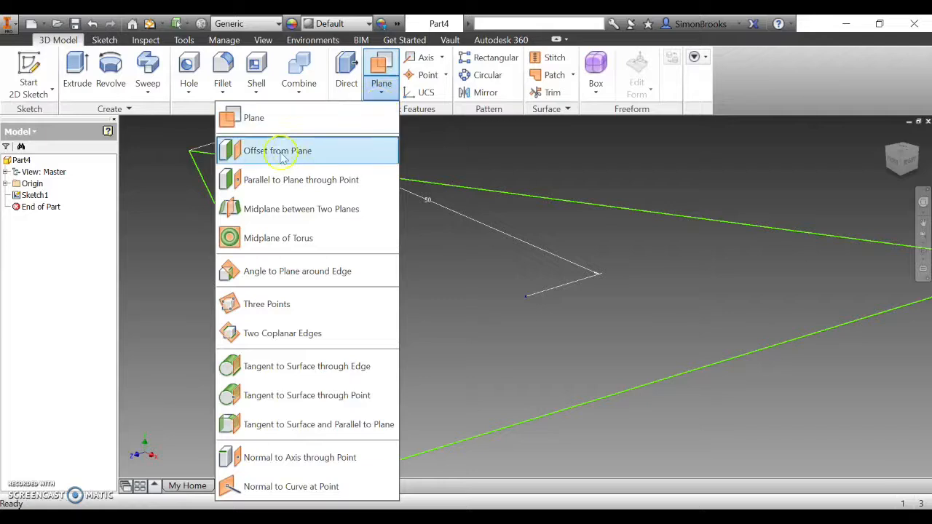
click(265, 152)
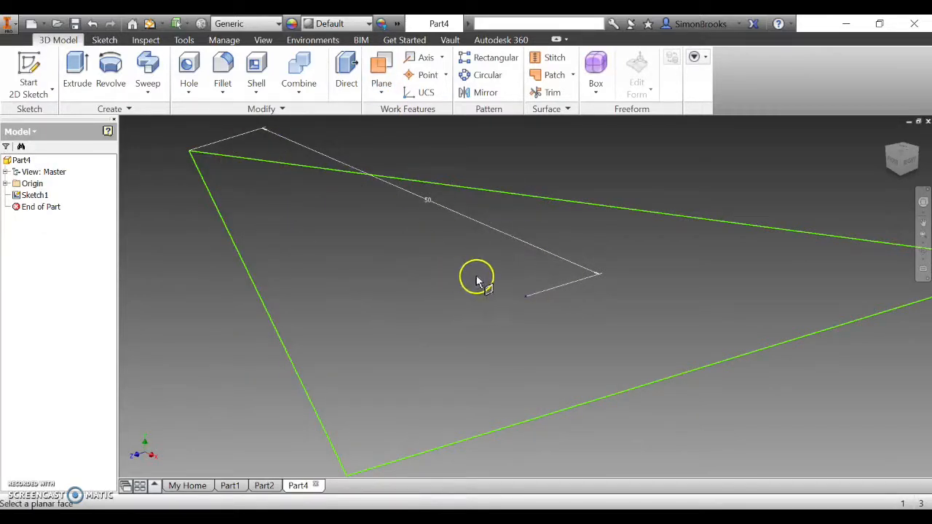
click(7, 186)
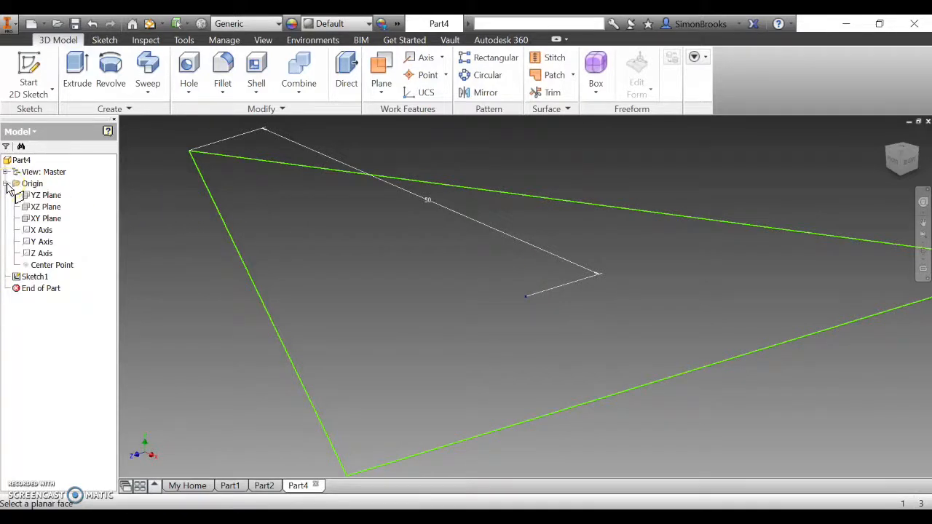
click(36, 196)
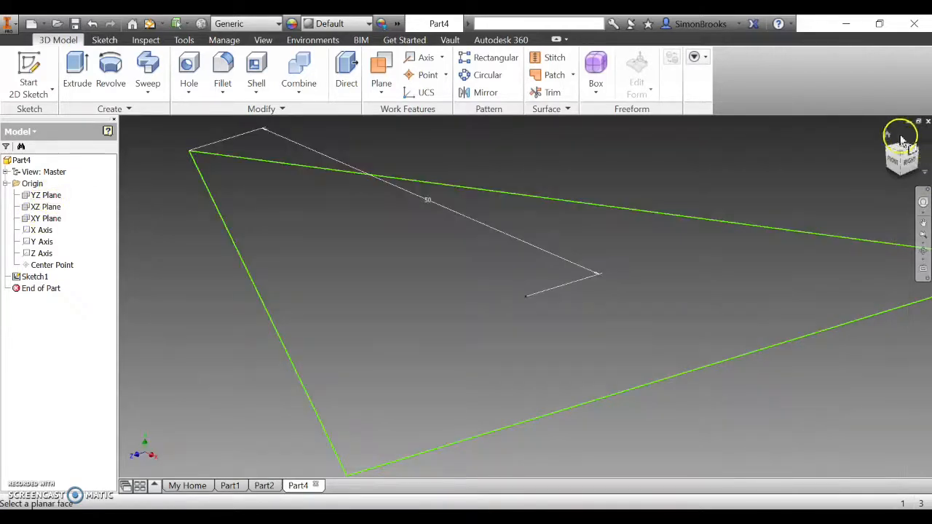
click(902, 155)
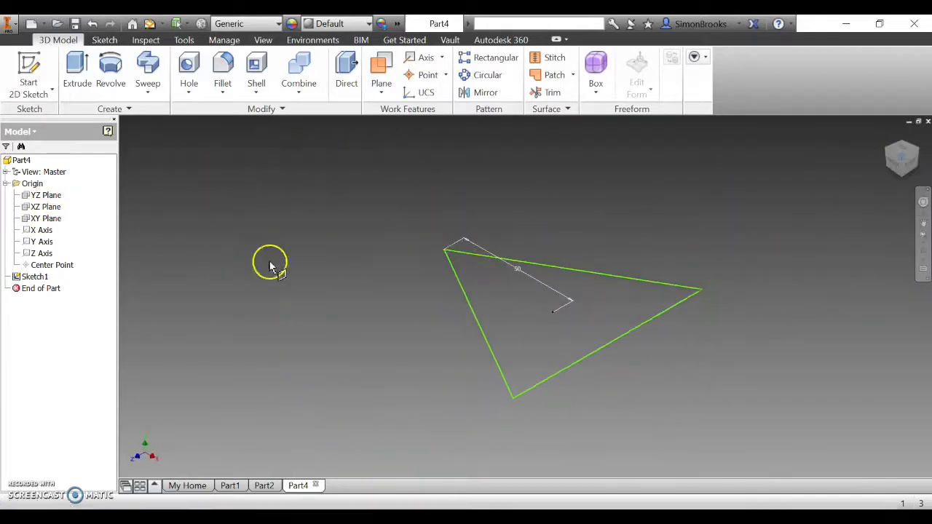
click(43, 208)
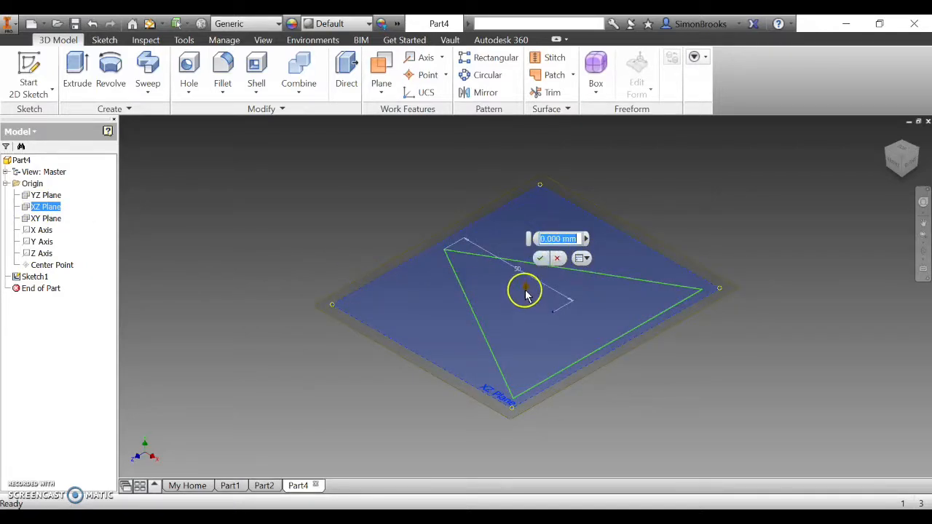
drag(526, 291, 528, 253)
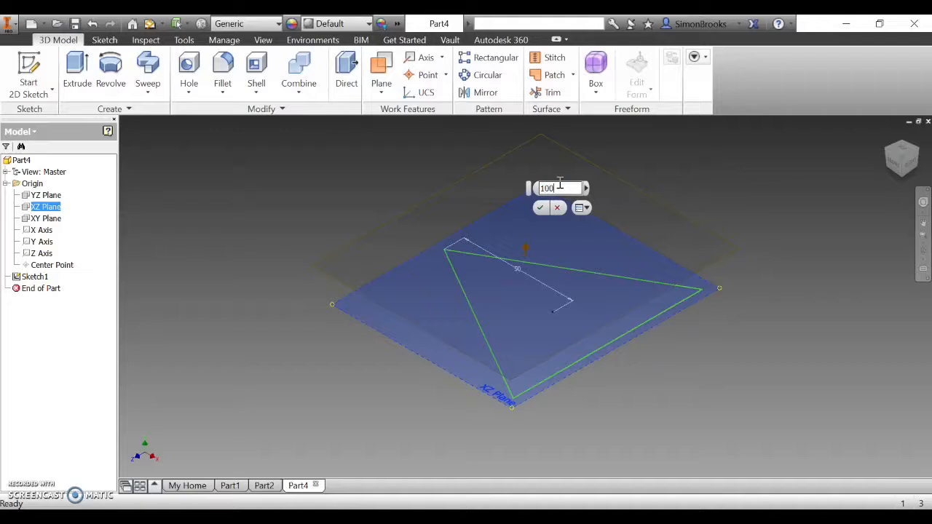
key(Return)
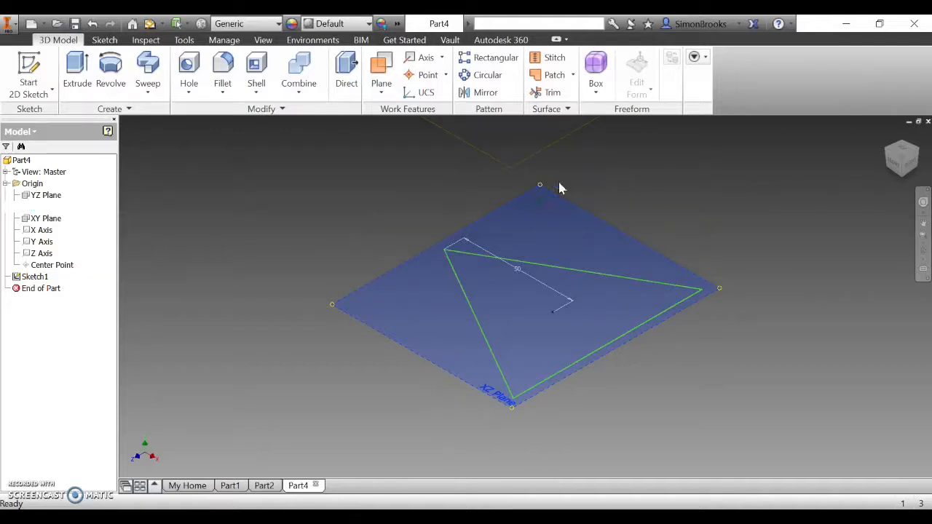
- Start a new 2D sketch on the offset work plane above the triangle
click(900, 163)
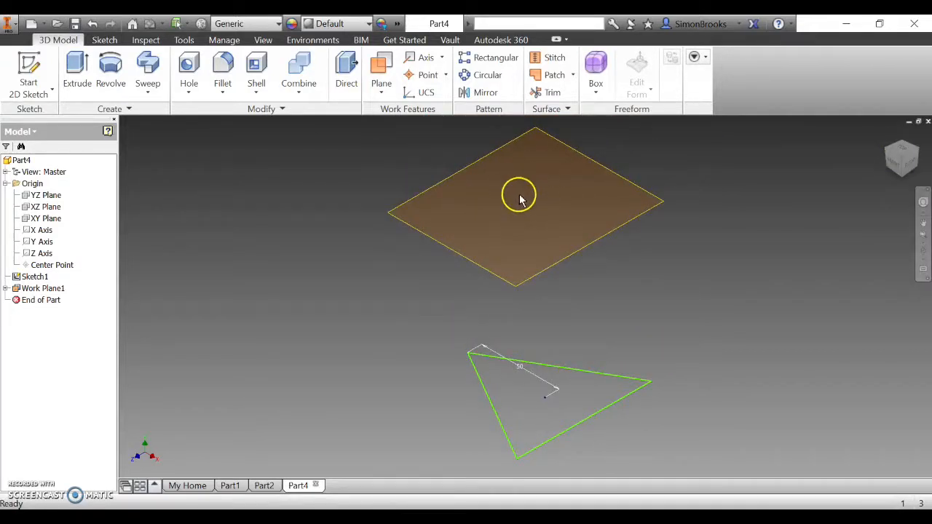
click(30, 67)
click(396, 220)
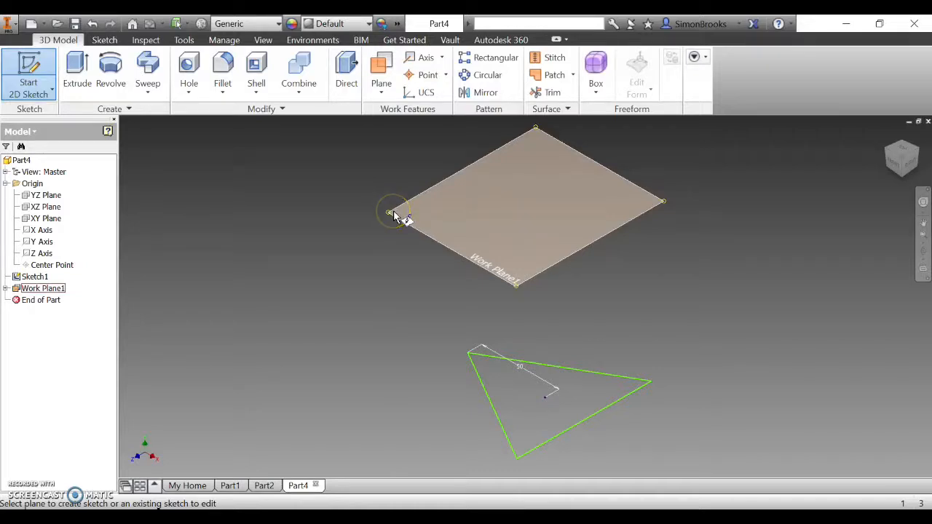
click(393, 213)
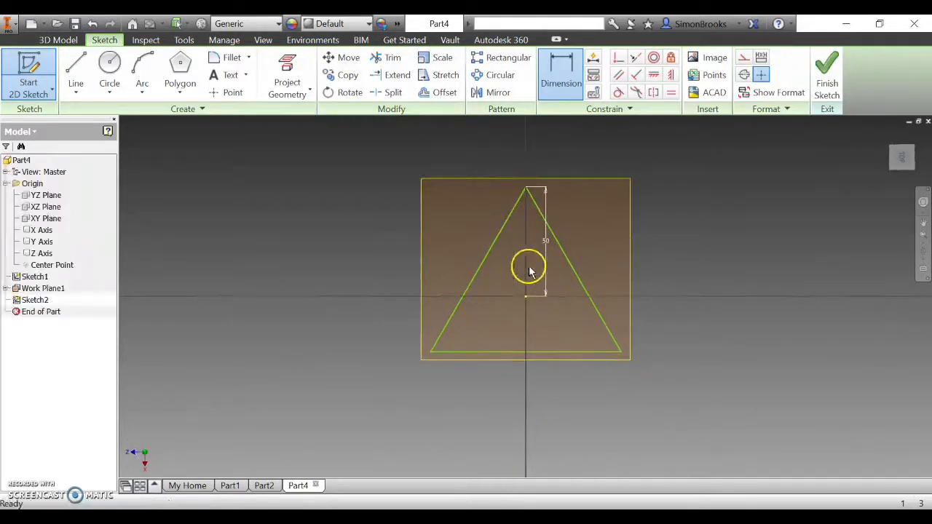
key(Escape)
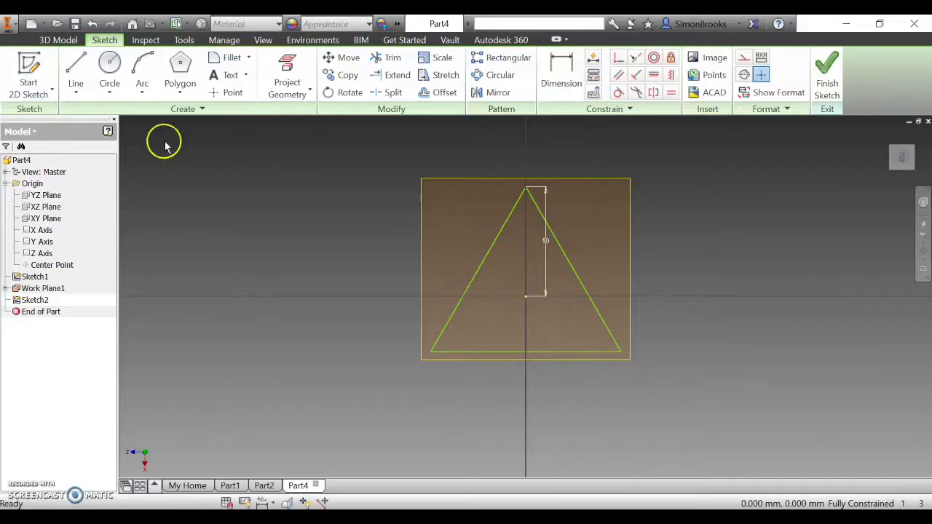
- Draw a circle of 100 mm diameter centred on the origin and finish the sketch
click(110, 67)
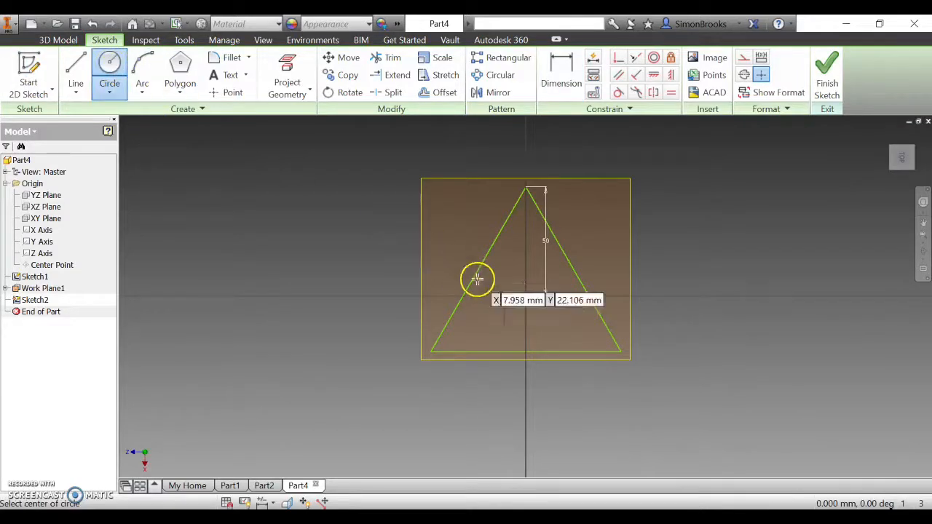
click(527, 296)
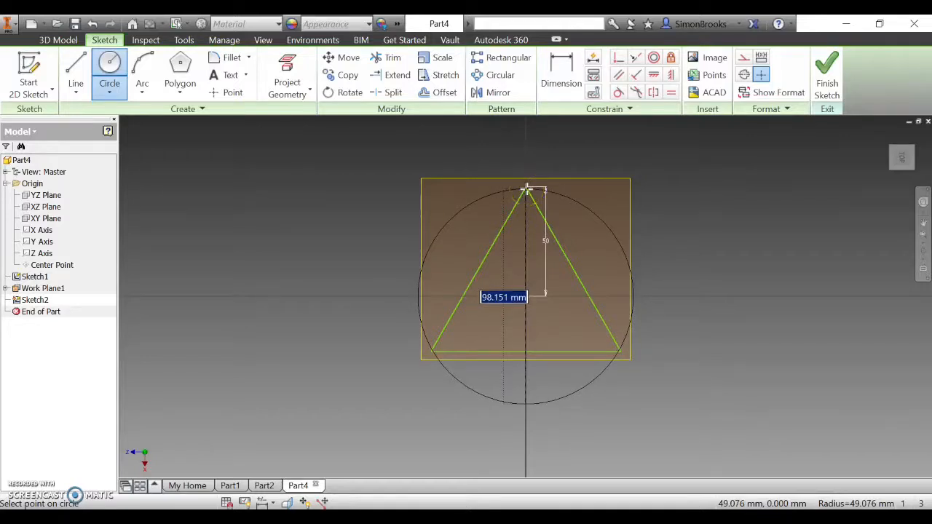
text(100)
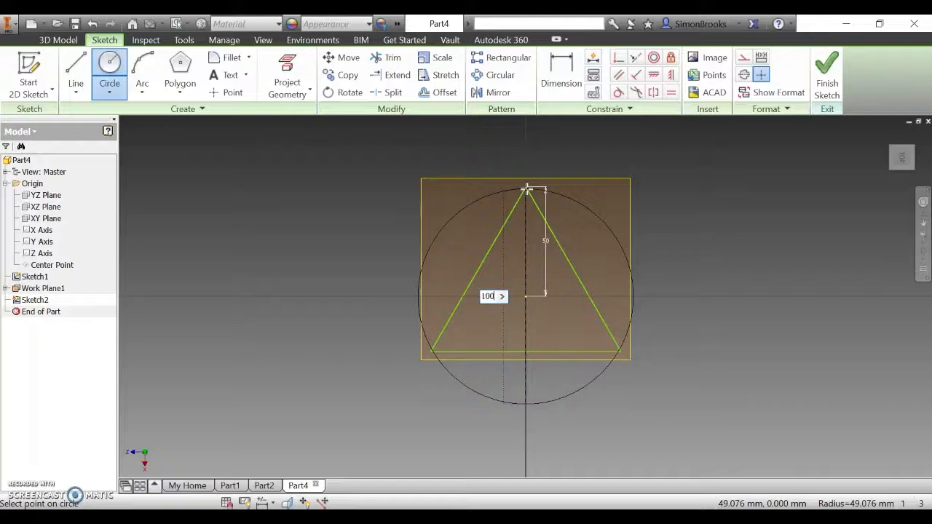
key(Return)
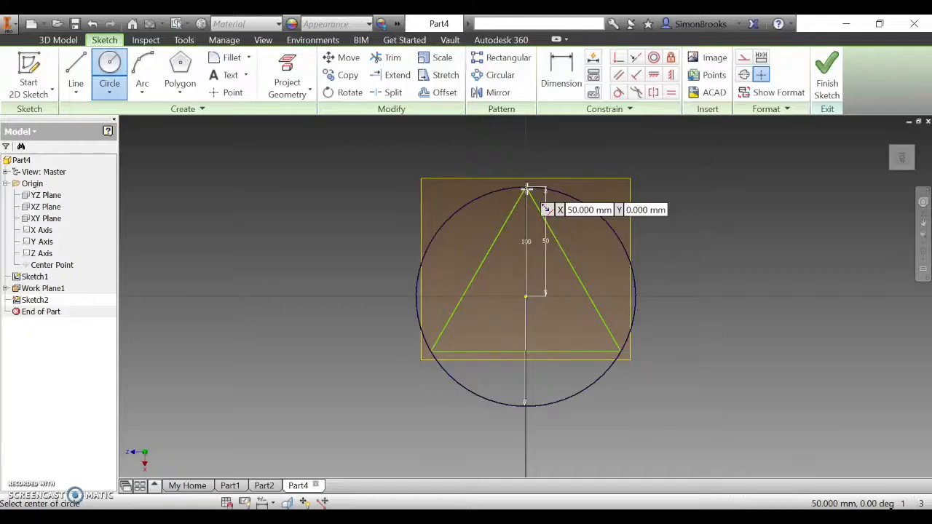
click(833, 82)
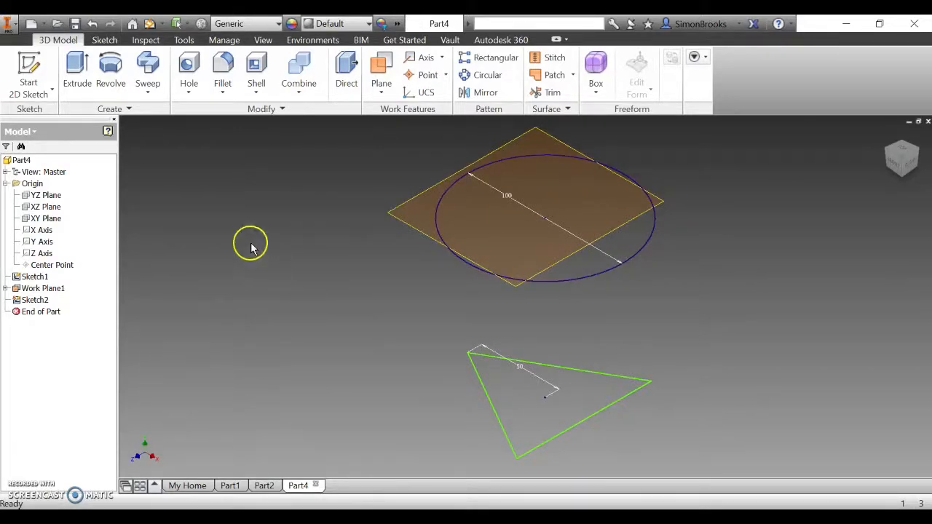
- Loft a solid between the triangle sketch and the circle sketch on the offset plane
click(147, 91)
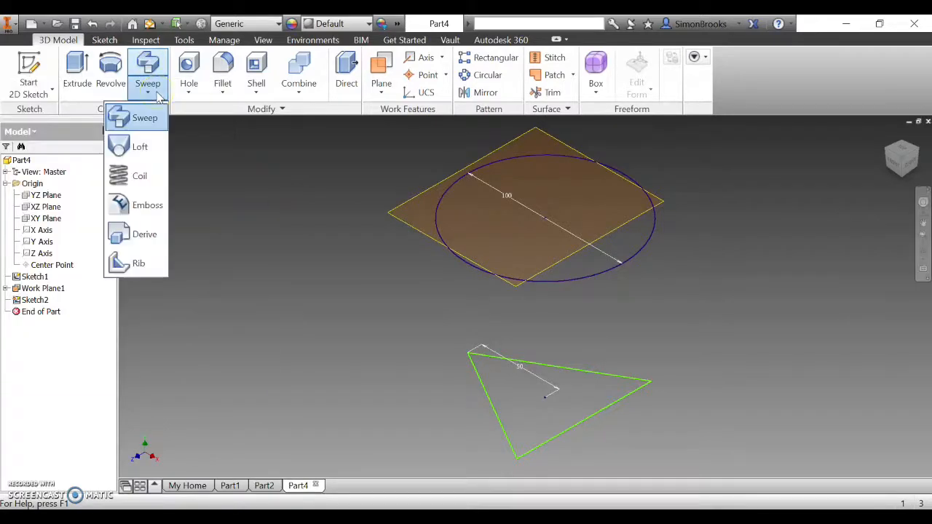
click(128, 149)
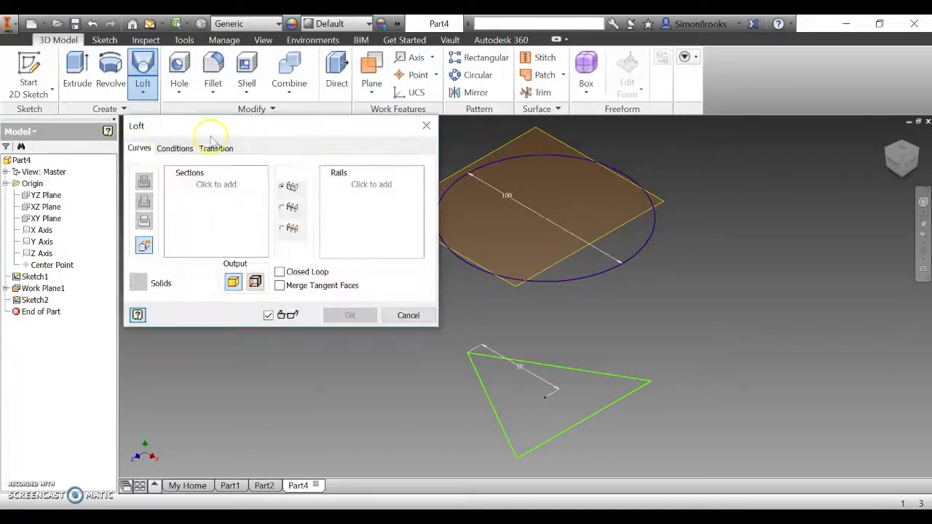
click(540, 367)
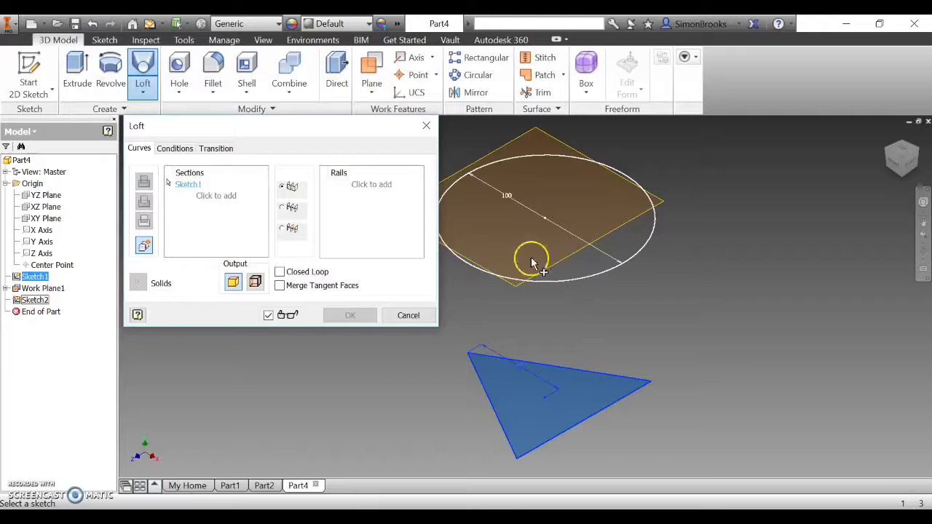
drag(351, 136, 313, 149)
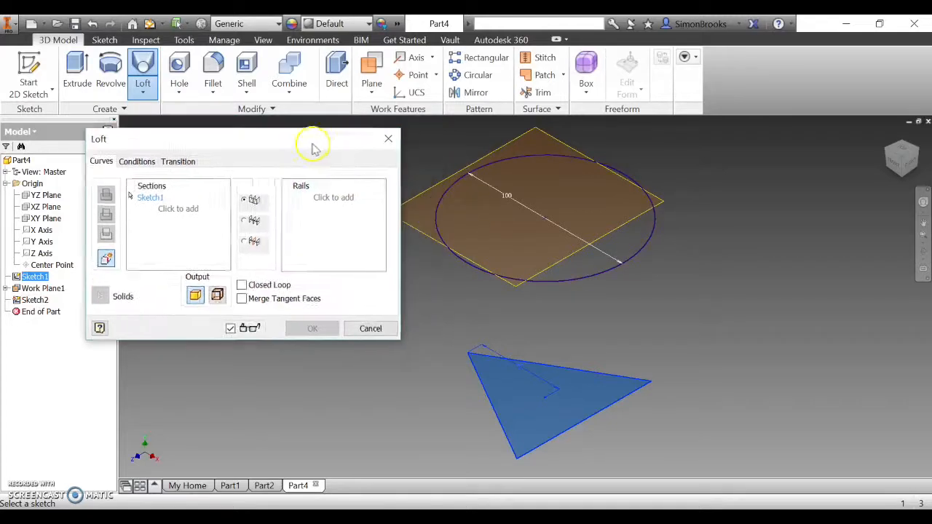
click(566, 280)
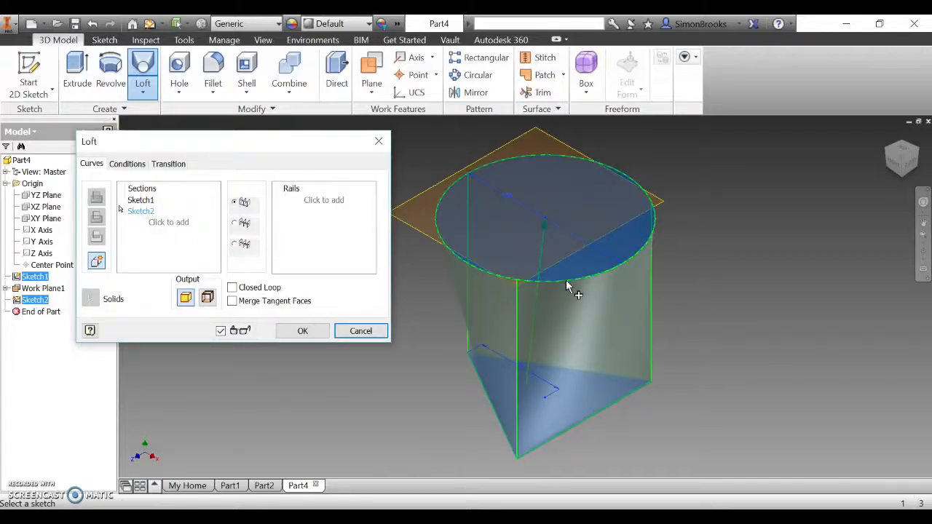
mouse_move(899, 156)
mouse_down()
mouse_move(886, 131)
mouse_move(852, 129)
mouse_move(433, 141)
mouse_move(316, 158)
mouse_move(233, 190)
mouse_move(244, 207)
mouse_move(339, 183)
mouse_up()
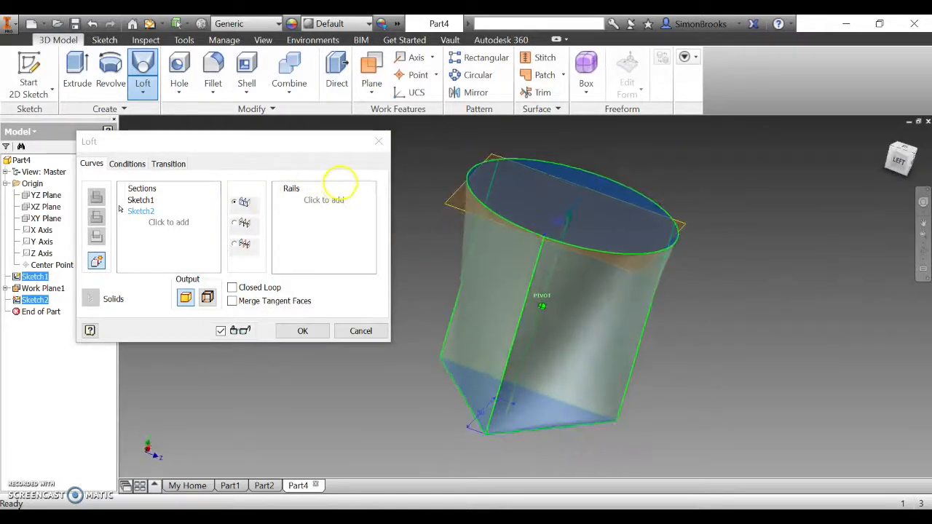
click(896, 151)
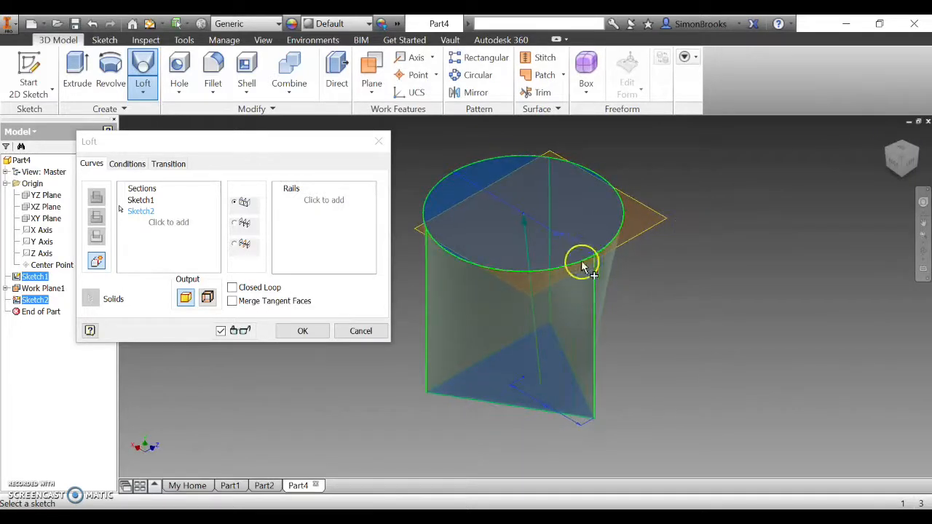
click(306, 331)
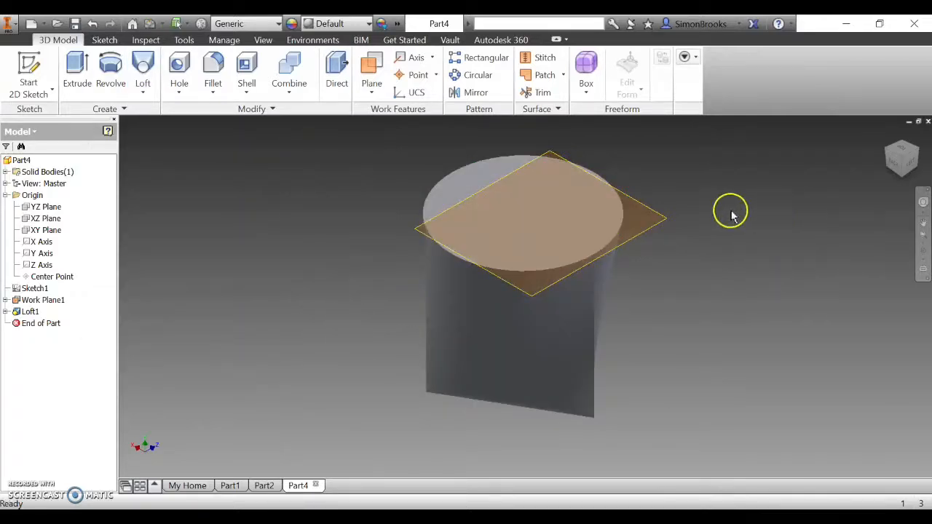
- Hide the offset work plane at the circular end of the lofted solid
click(917, 153)
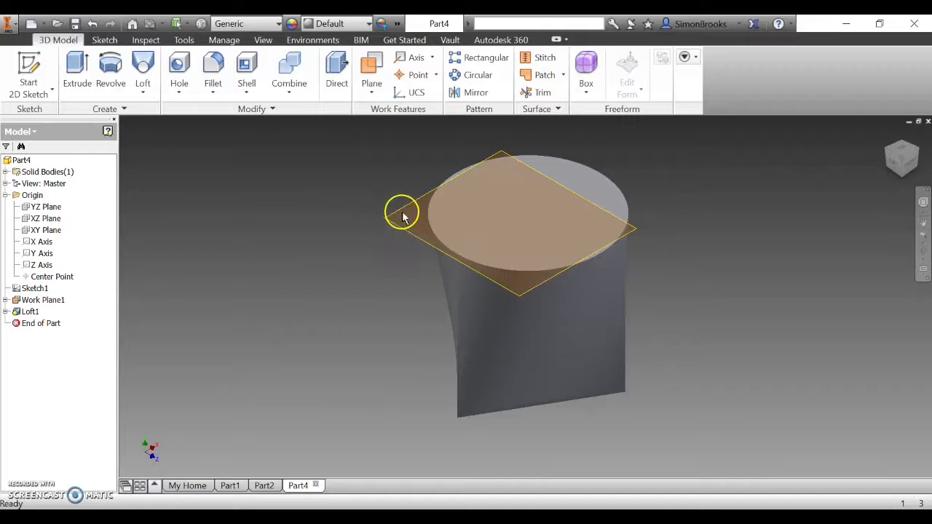
right_click(47, 304)
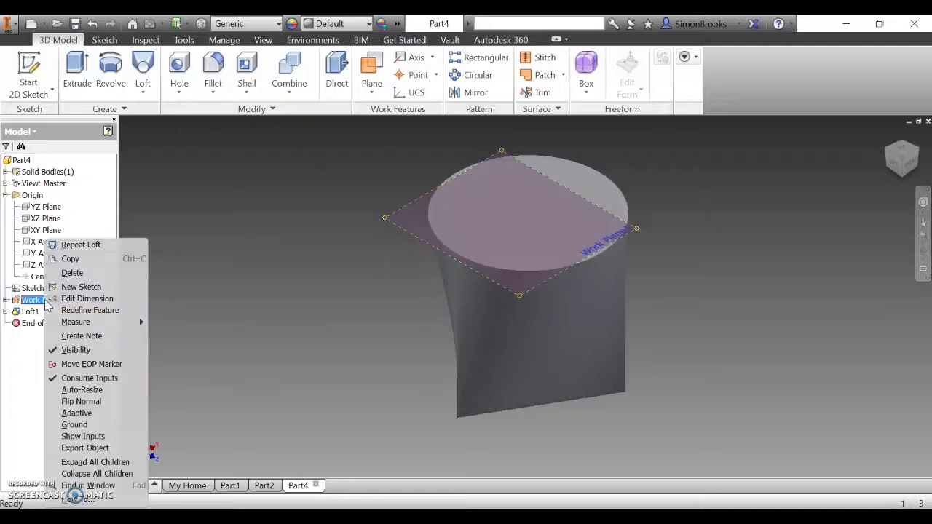
click(71, 351)
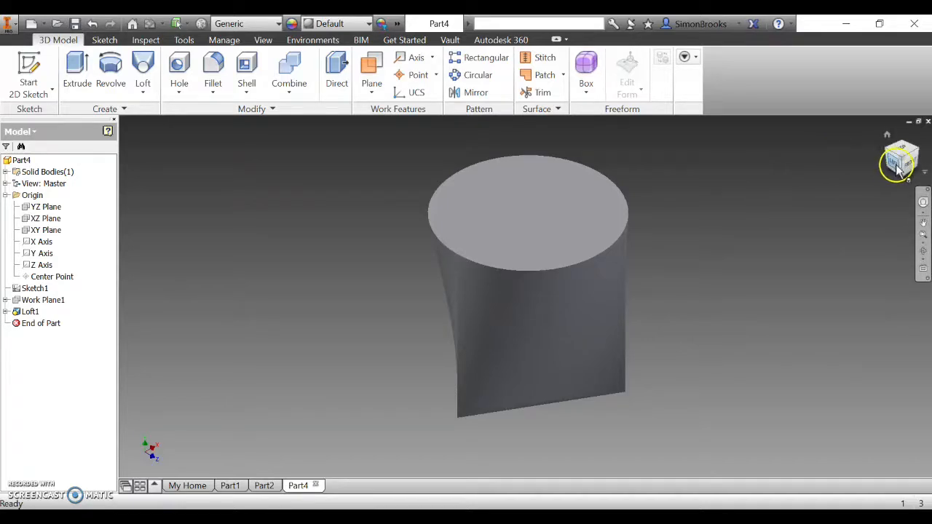
- Shell the lofted solid with a 10 mm wall thickness, removing the circular top face
drag(901, 168, 913, 157)
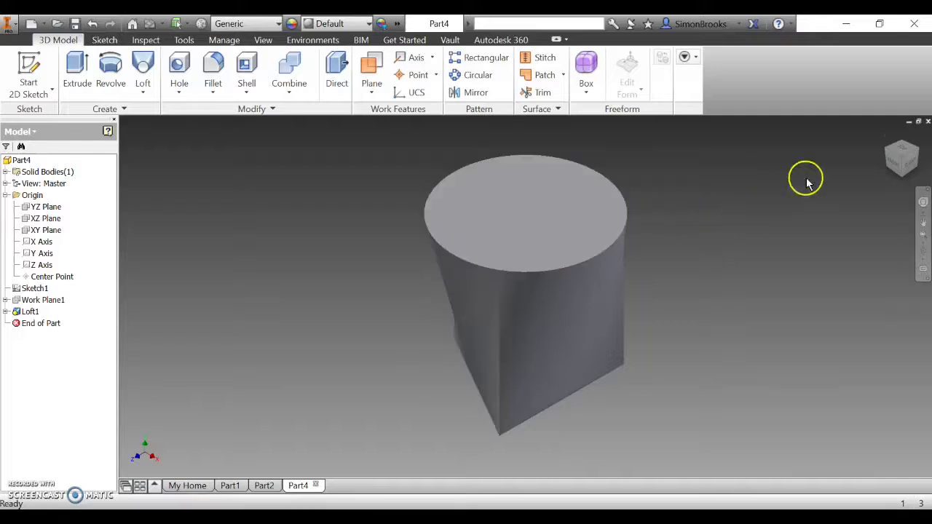
click(890, 154)
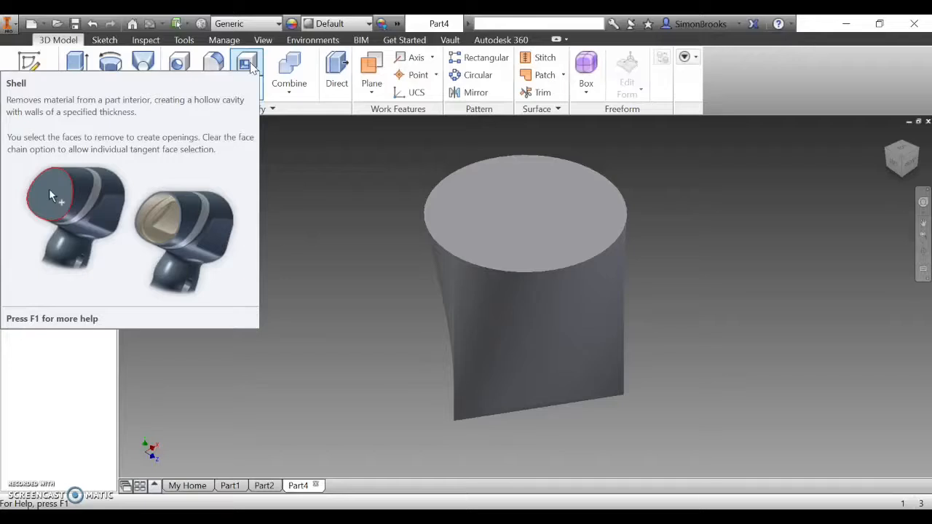
click(251, 66)
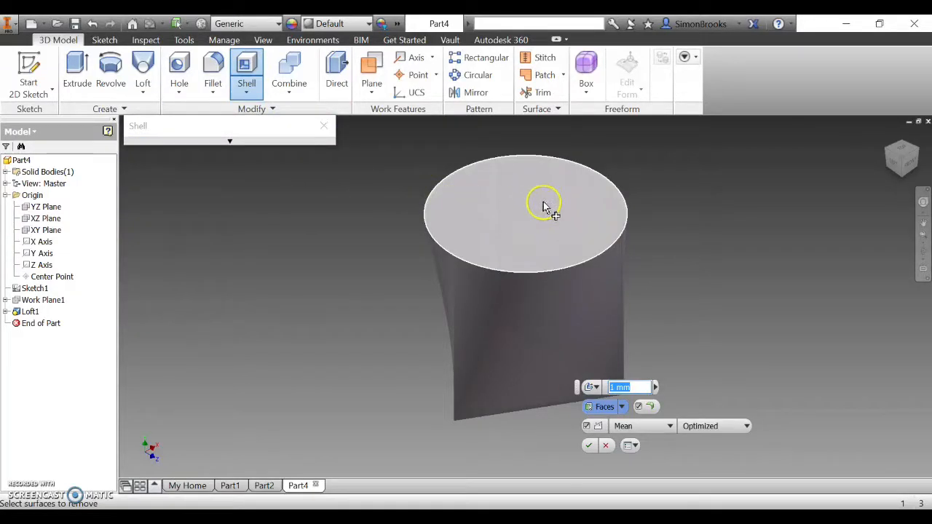
click(230, 142)
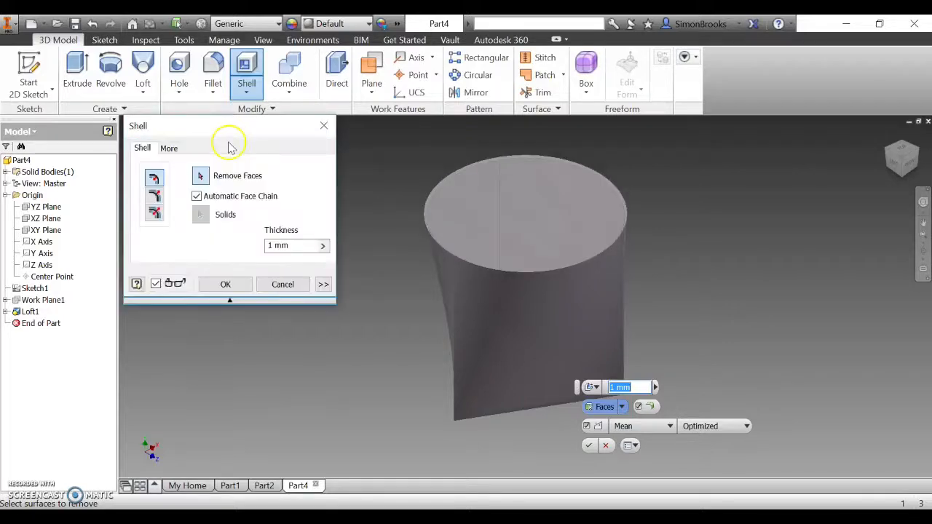
click(275, 246)
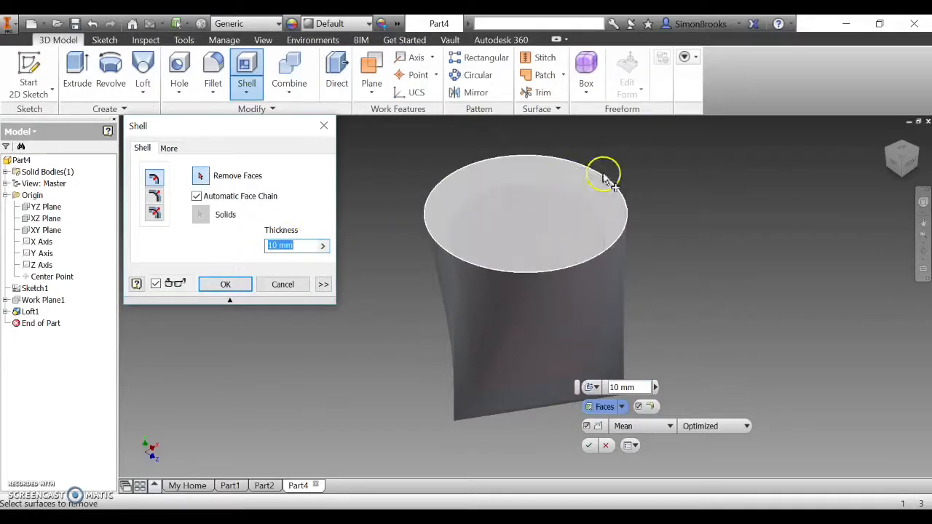
click(480, 197)
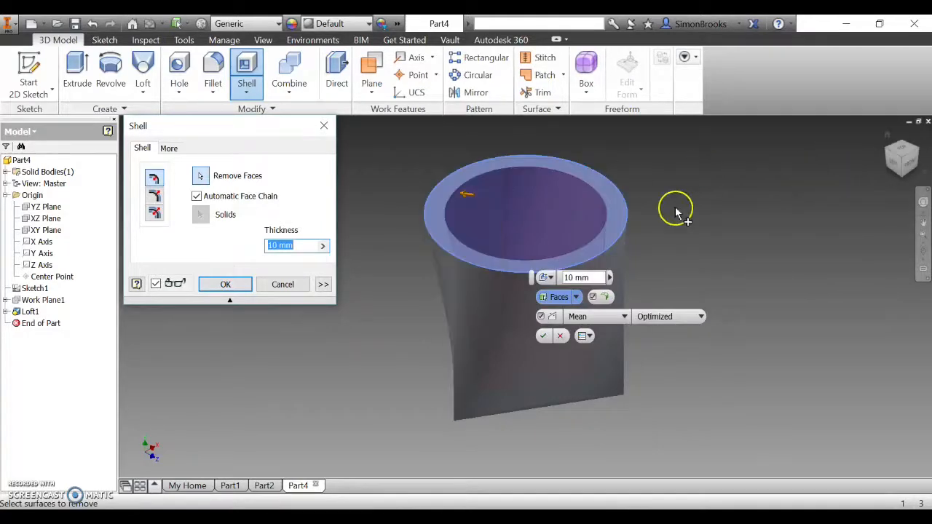
scroll(608, 226, up, 2)
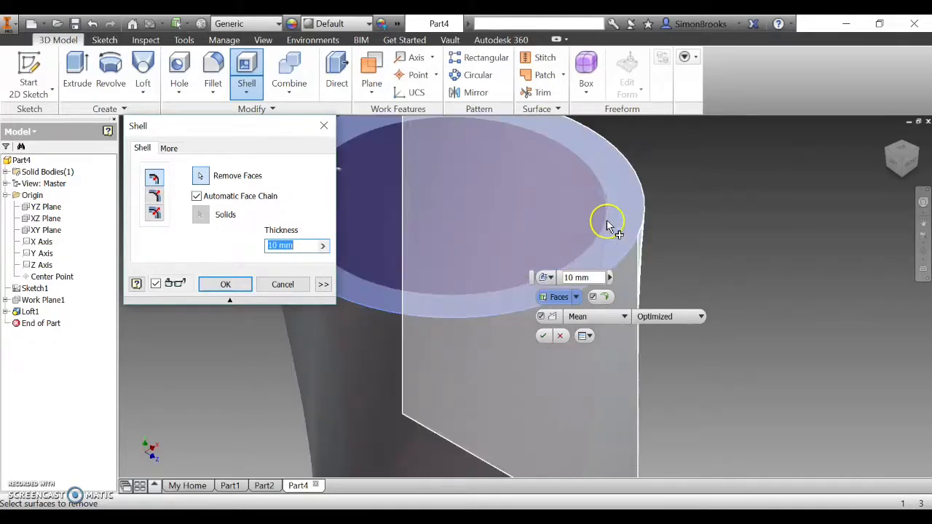
scroll(607, 228, down, 2)
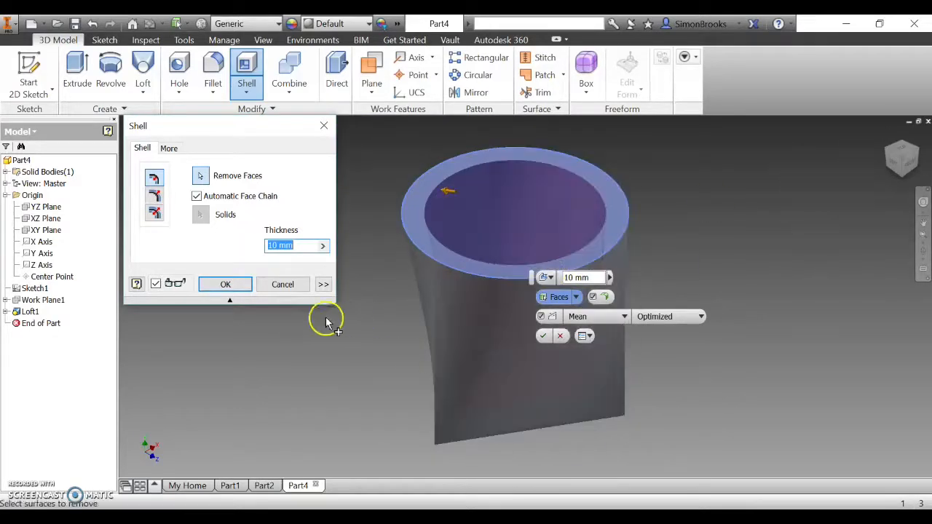
click(226, 285)
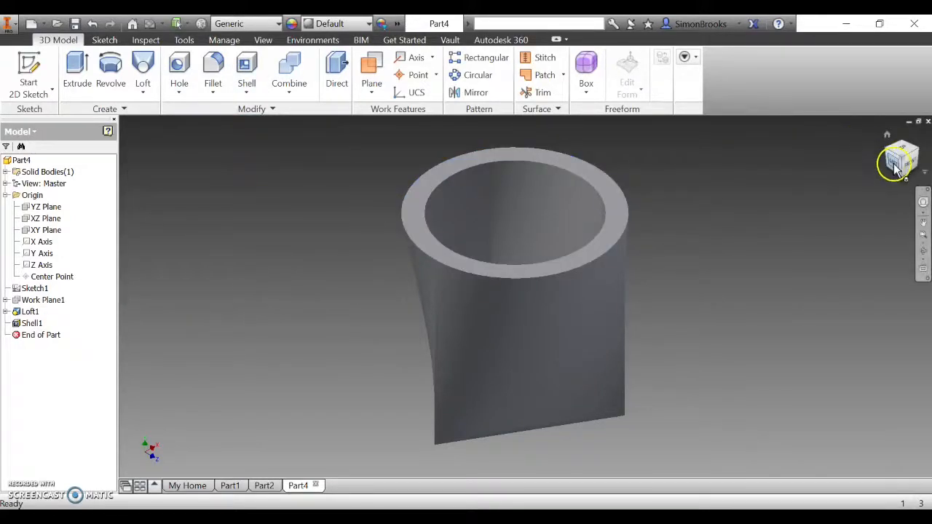